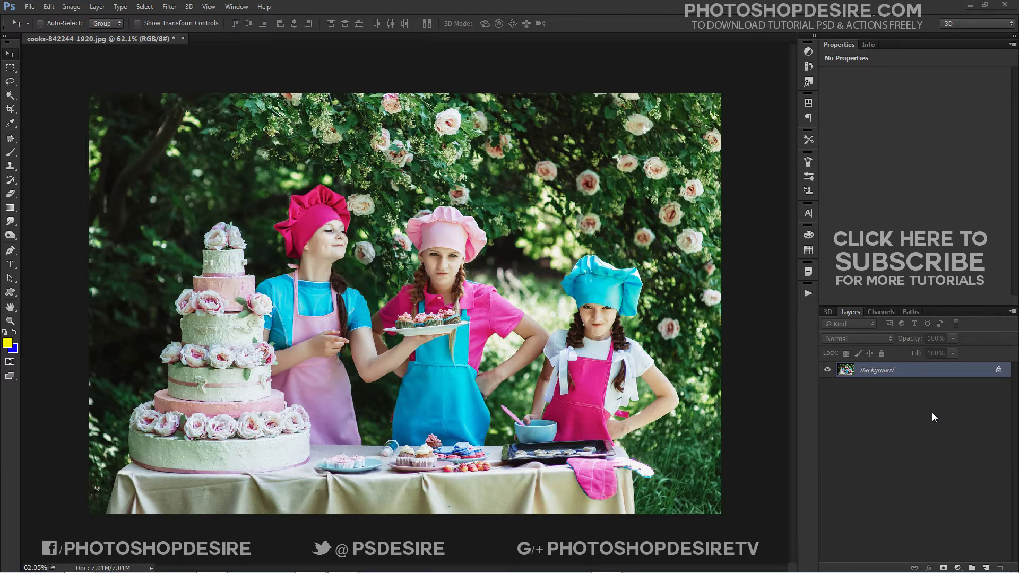
Duplicate the Background layer to create a Background copy
{"action": "right_click", "coordinate": [909, 371]}
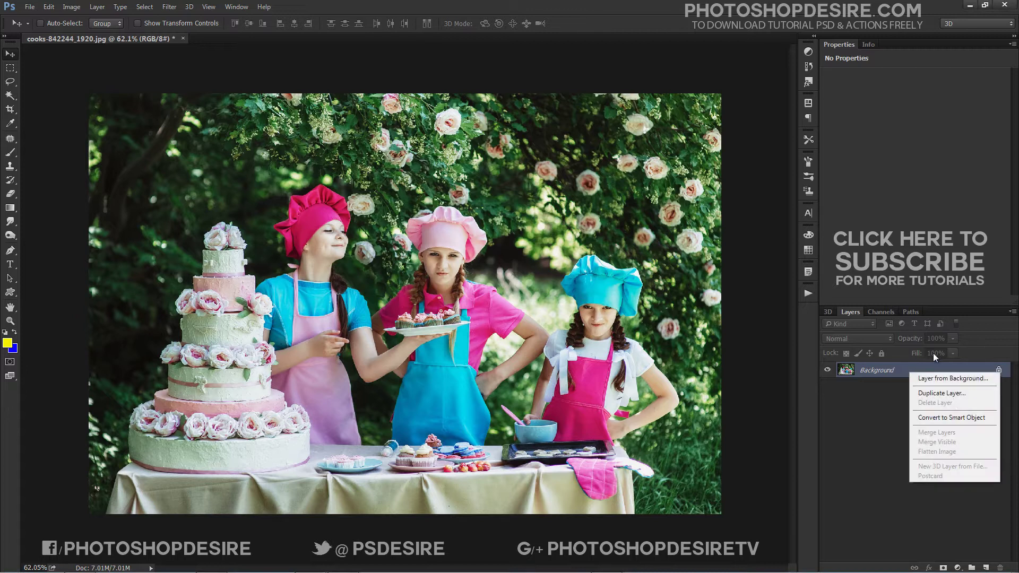
{"action": "left_click", "coordinate": [954, 393]}
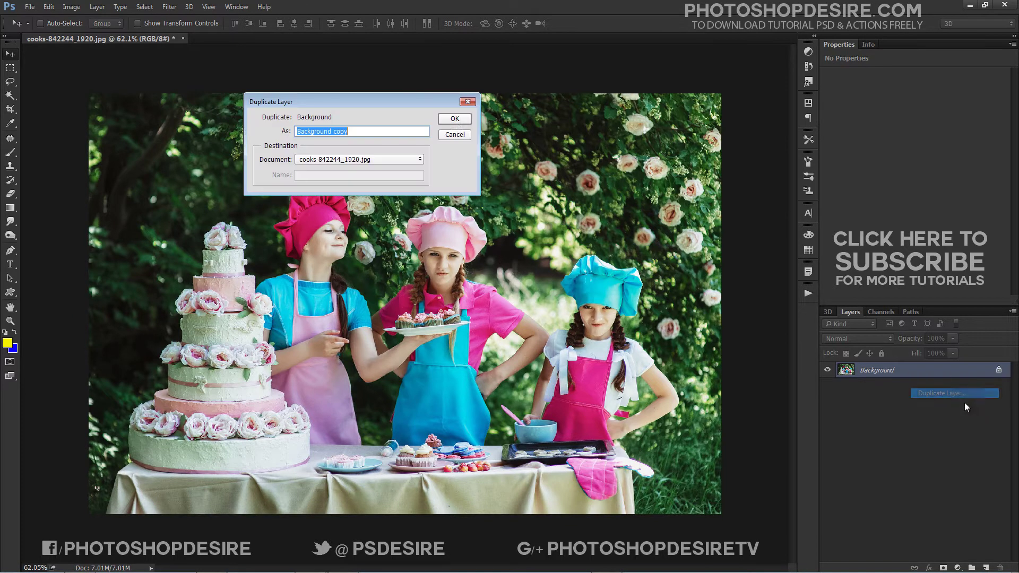
{"action": "left_click", "coordinate": [469, 119]}
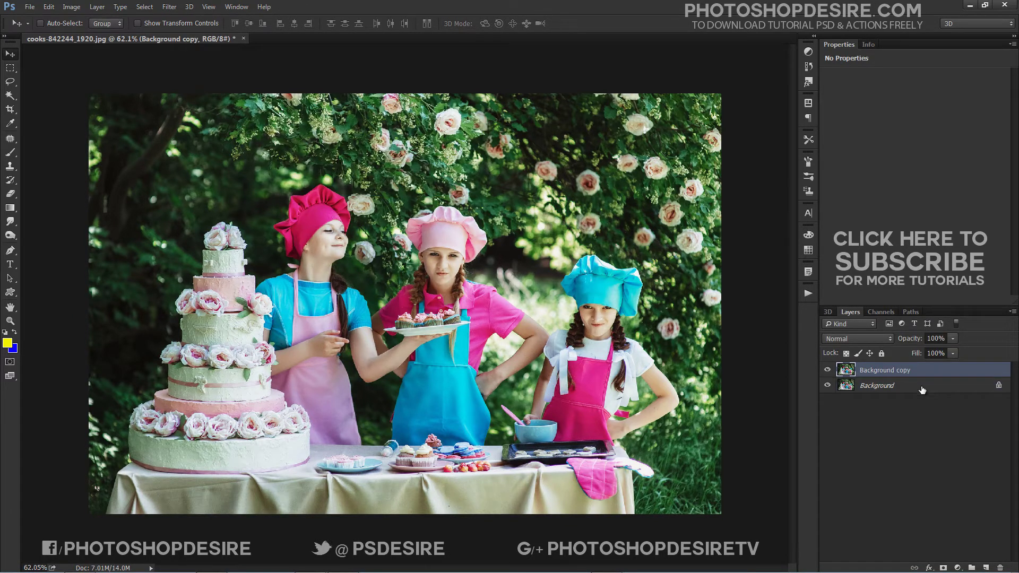
Add a Color Lookup adjustment layer set to the Gold-Crimson abstract profile
{"action": "left_click", "coordinate": [958, 567]}
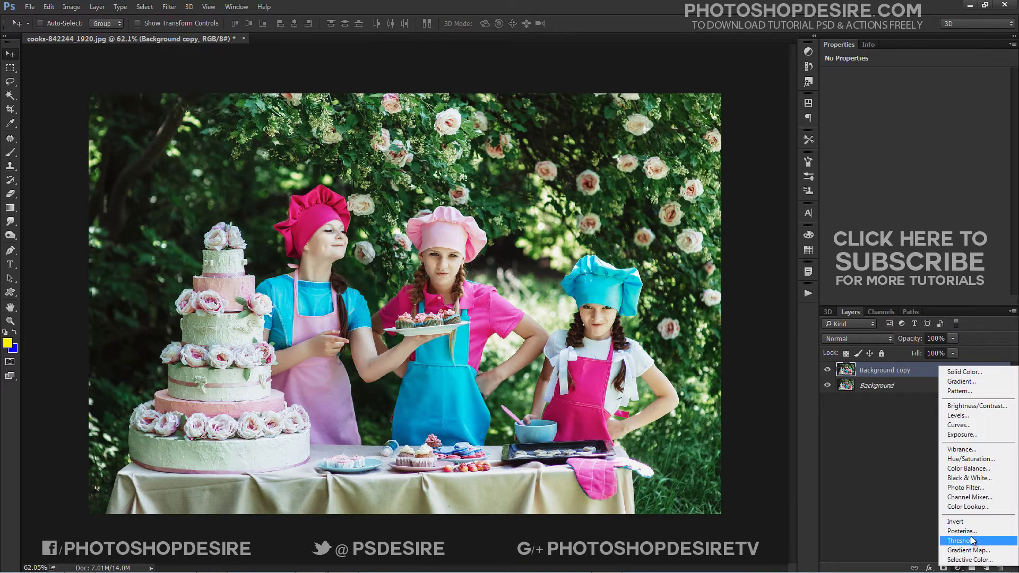
{"action": "left_click", "coordinate": [1002, 511]}
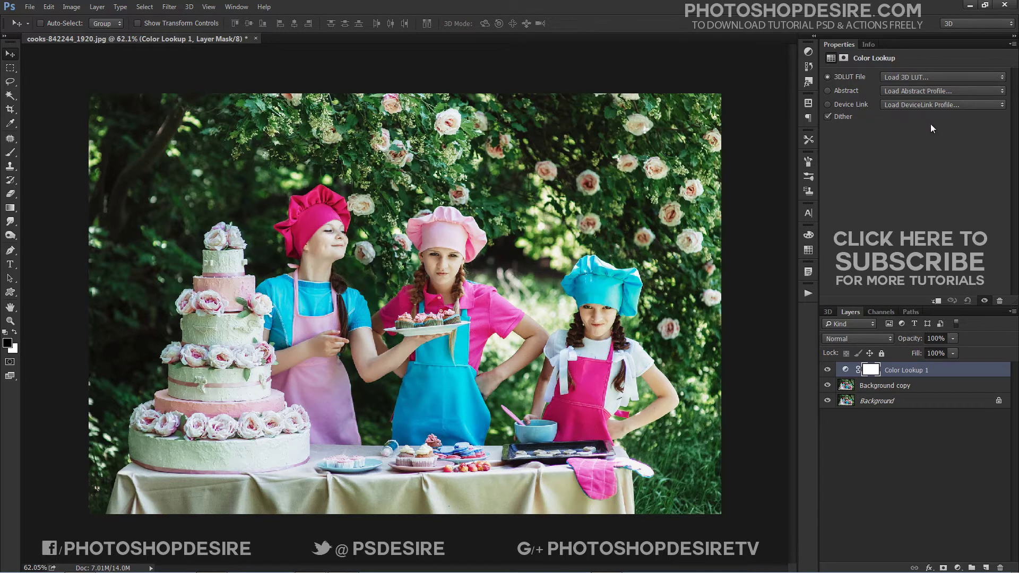
{"action": "left_click", "coordinate": [969, 92]}
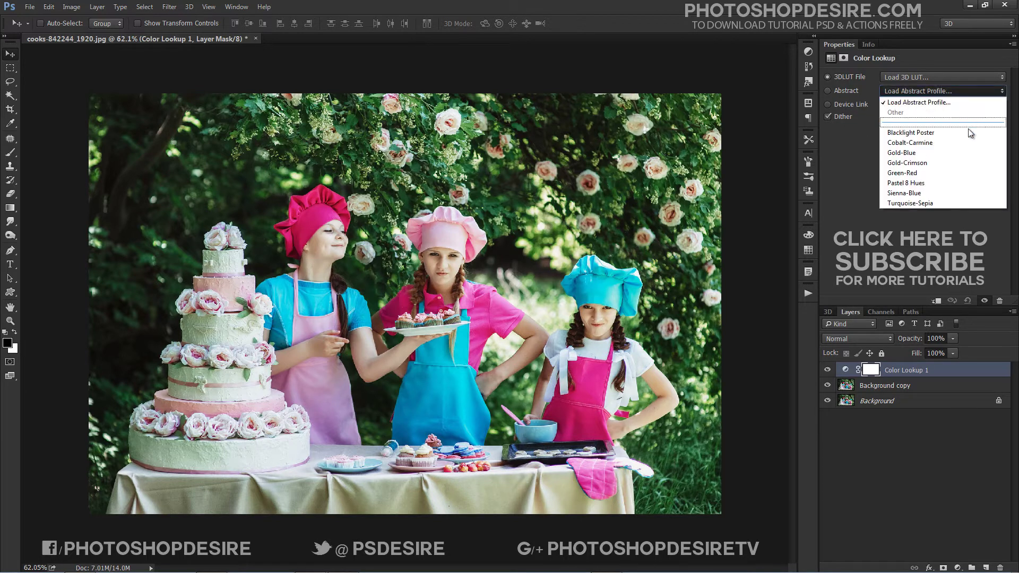
{"action": "left_click", "coordinate": [967, 162]}
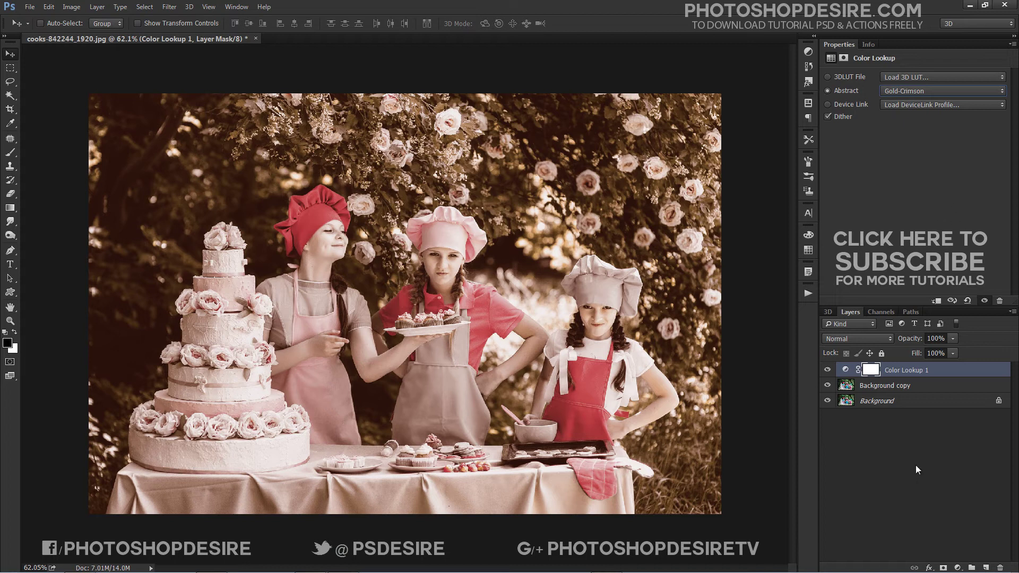
{"action": "left_click", "coordinate": [905, 387]}
Convert Background copy to a smart object and add a −60 Lens Correction vignette with lowered midpoint
{"action": "right_click", "coordinate": [905, 387]}
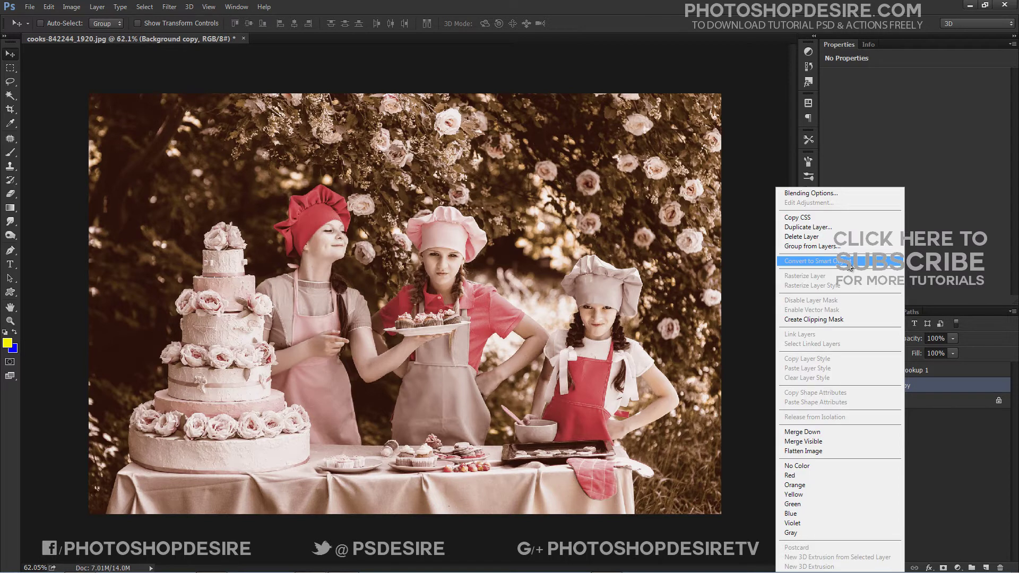
{"action": "left_click", "coordinate": [850, 265]}
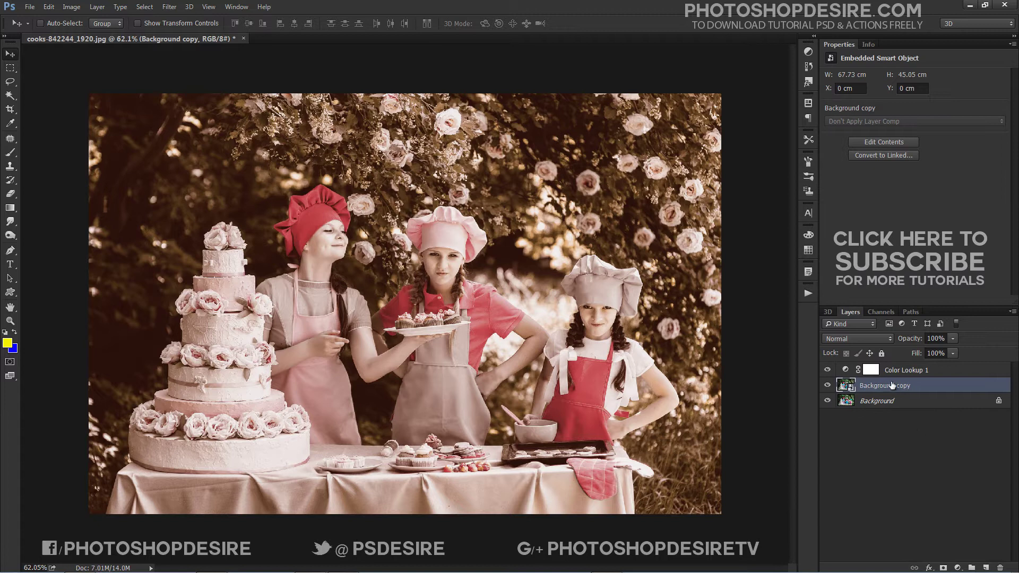
{"action": "left_click", "coordinate": [176, 9]}
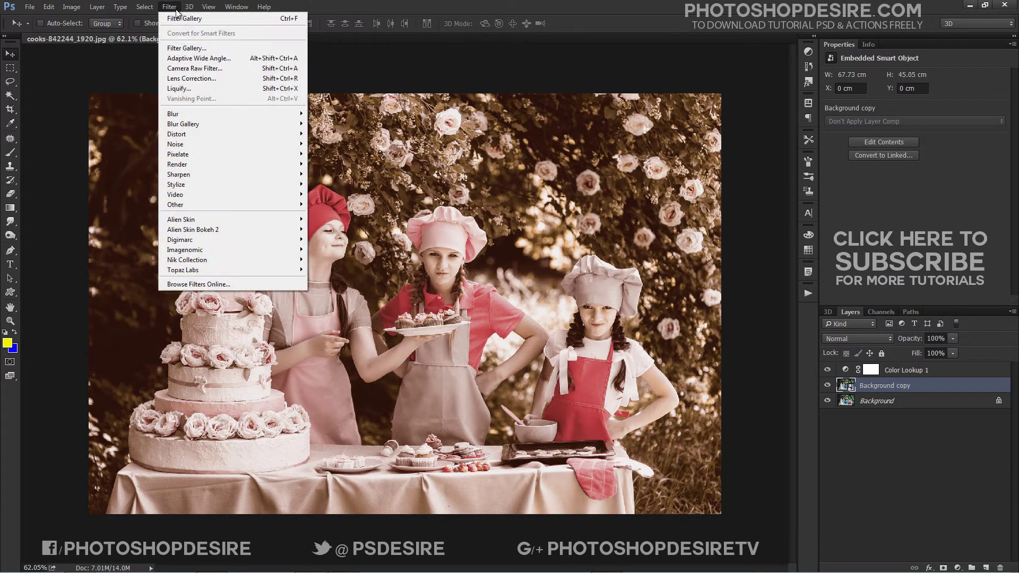
{"action": "left_click", "coordinate": [233, 78]}
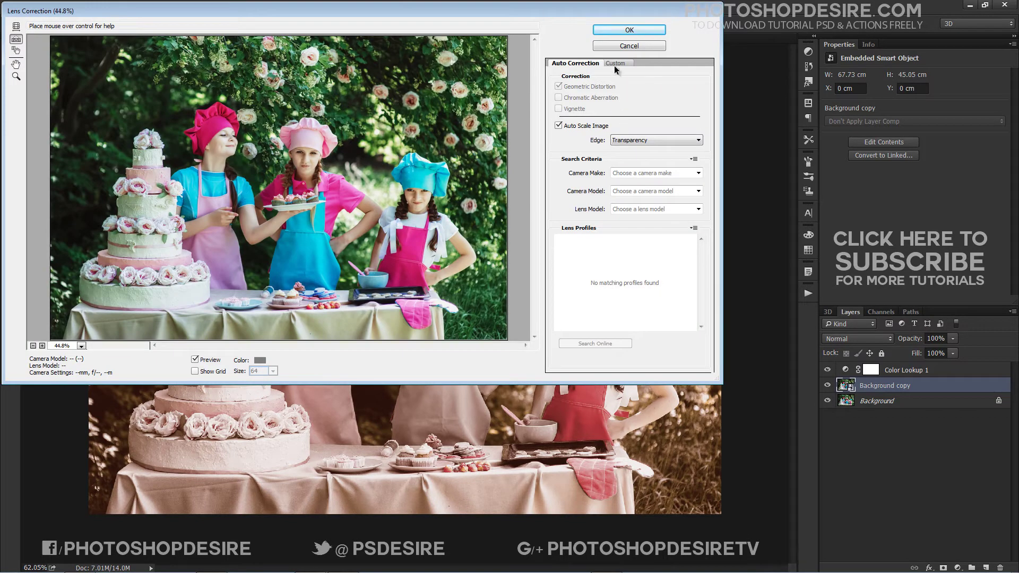
{"action": "left_click", "coordinate": [616, 64]}
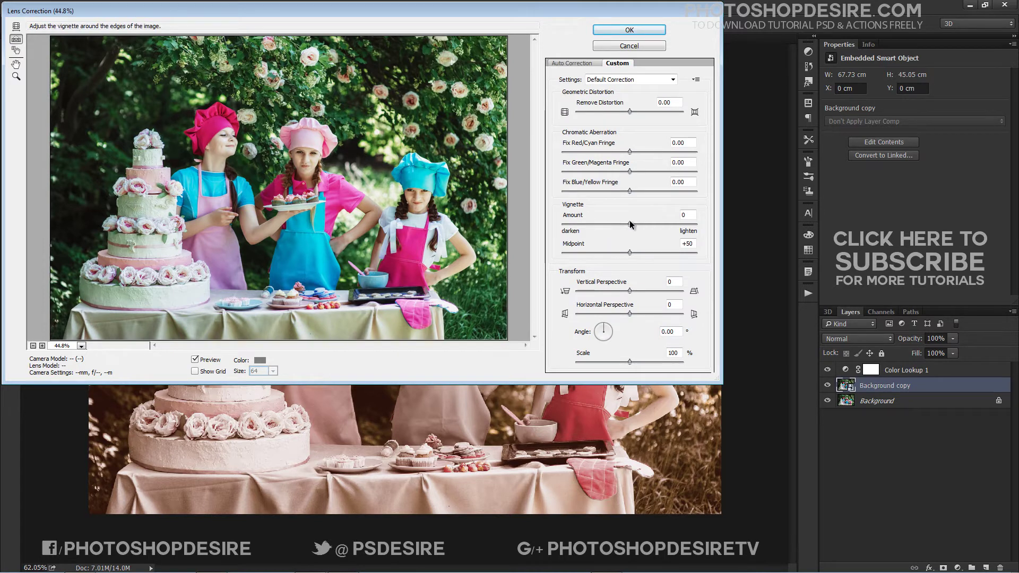
{"action": "left_click_drag", "start_coordinate": [630, 224], "coordinate": [590, 225]}
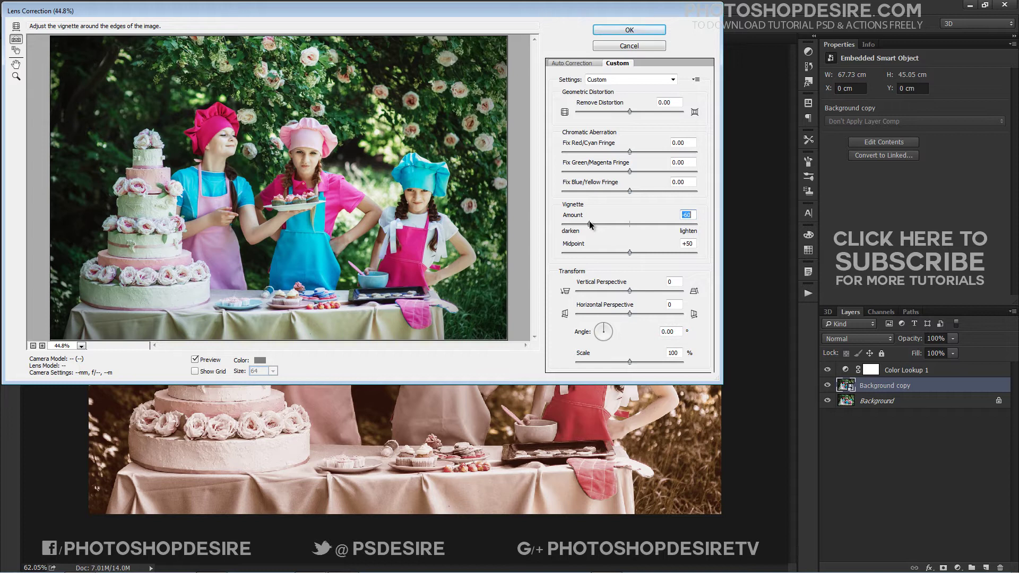
{"action": "left_click_drag", "start_coordinate": [630, 252], "coordinate": [605, 259]}
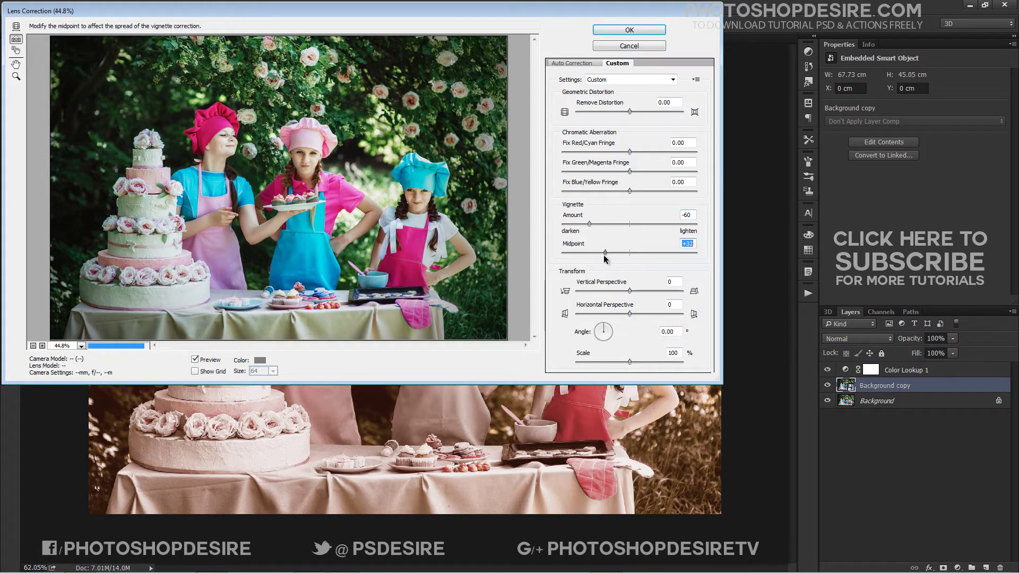
{"action": "left_click", "coordinate": [628, 30]}
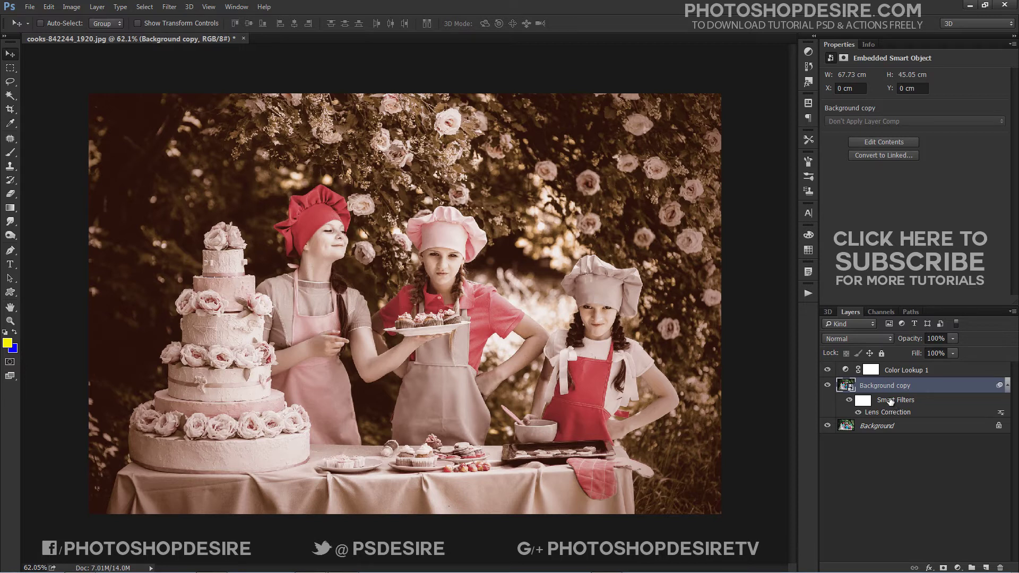
Apply a Filter Gallery Grain at intensity 12 with slightly raised contrast
{"action": "left_click", "coordinate": [169, 7]}
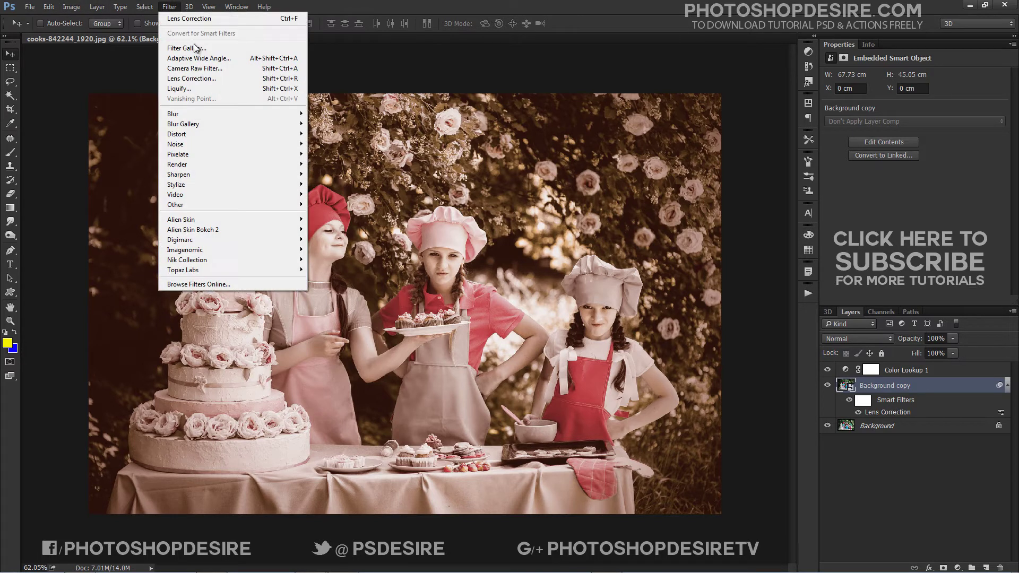
{"action": "left_click", "coordinate": [226, 50]}
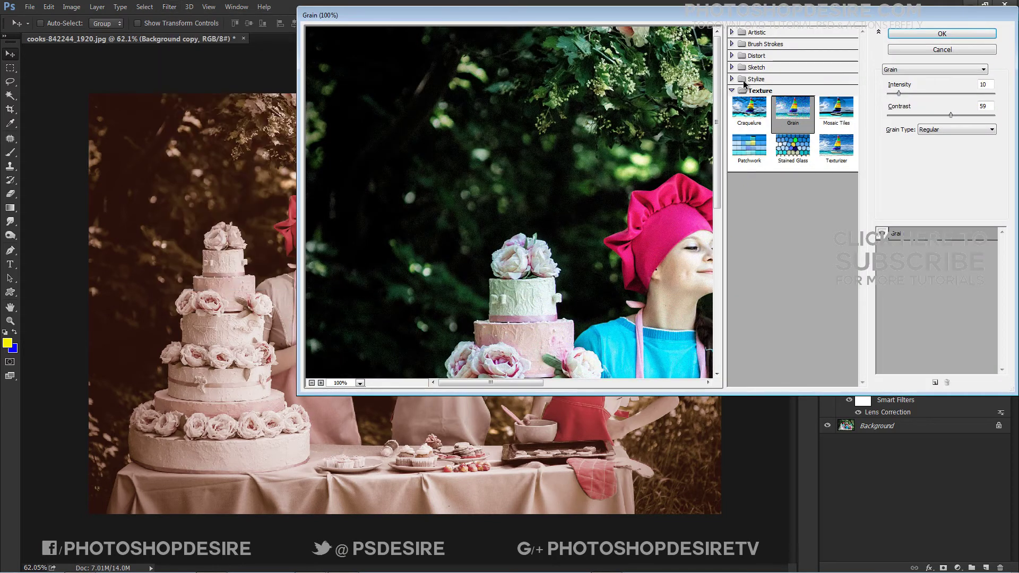
{"action": "left_click_drag", "start_coordinate": [588, 197], "coordinate": [378, 188]}
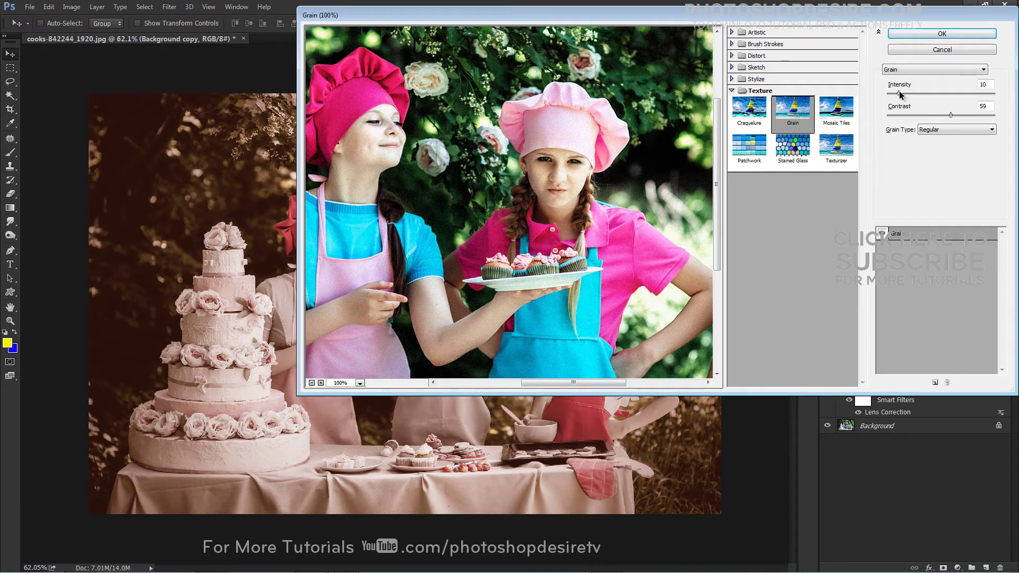
{"action": "left_click_drag", "start_coordinate": [900, 94], "coordinate": [899, 93]}
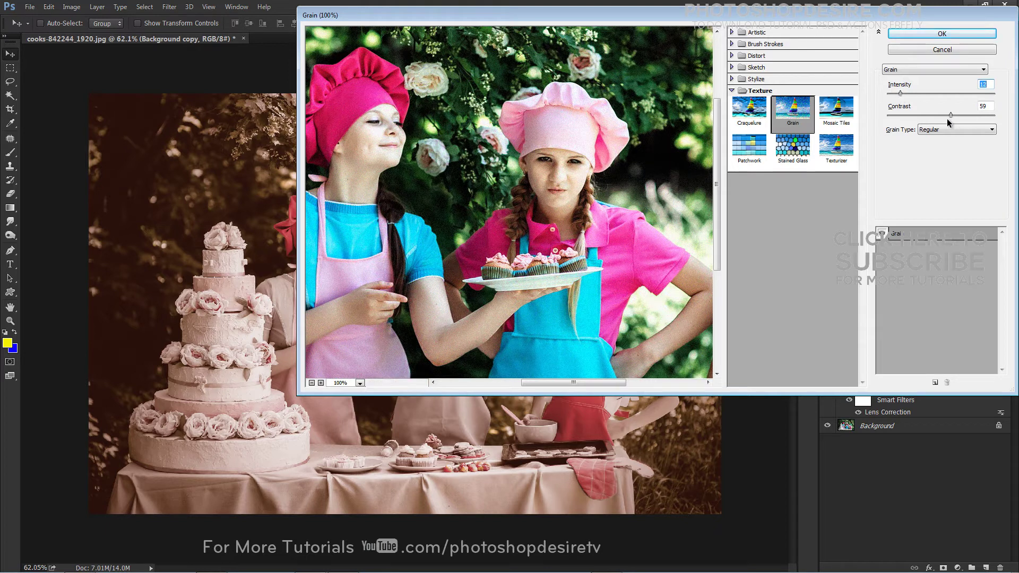
{"action": "mouse_move", "coordinate": [950, 115]}
{"action": "left_mouse_down"}
{"action": "mouse_move", "coordinate": [976, 115]}
{"action": "mouse_move", "coordinate": [935, 115]}
{"action": "mouse_move", "coordinate": [951, 113]}
{"action": "left_mouse_up"}
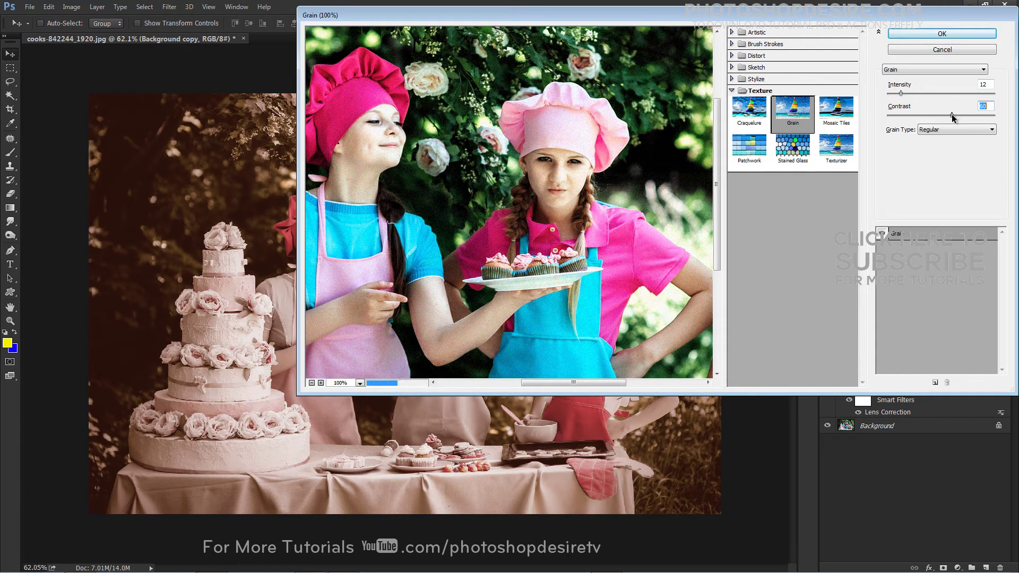
{"action": "left_click", "coordinate": [937, 34]}
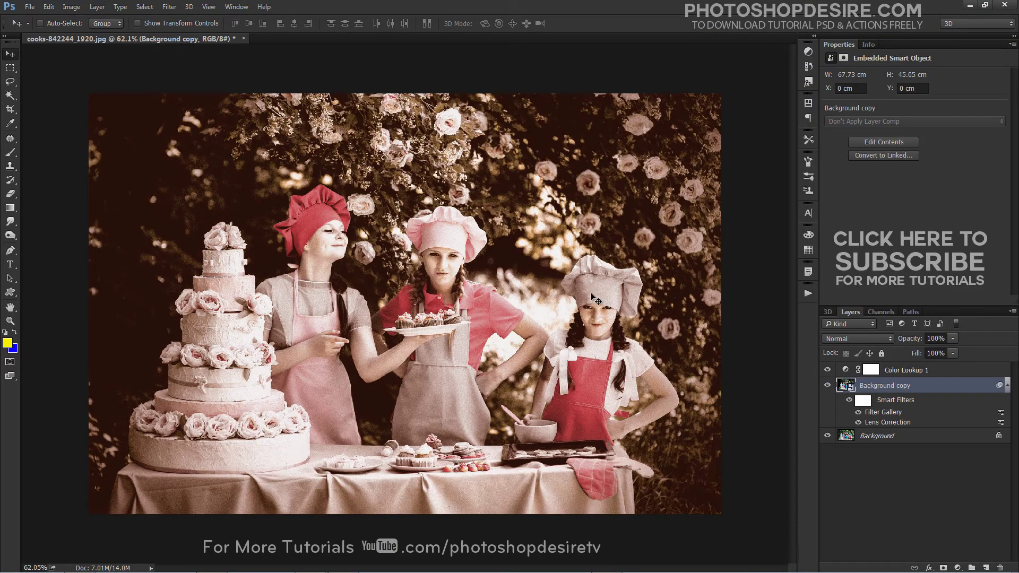
{"action": "left_click", "coordinate": [898, 470]}
Scroll through the Google Images 'grunge texture' search results
{"action": "left_click", "coordinate": [894, 389]}
{"action": "left_click", "coordinate": [970, 10]}
{"action": "scroll", "coordinate": [531, 265], "scroll_direction": "up", "scroll_amount": 4}
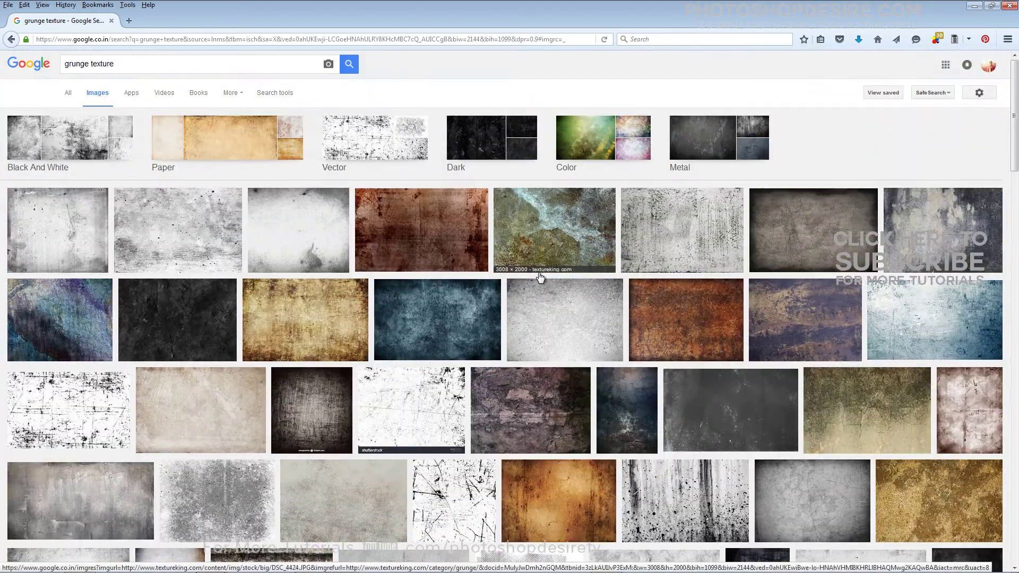
{"action": "scroll", "coordinate": [540, 277], "scroll_direction": "down", "scroll_amount": 4}
{"action": "scroll", "coordinate": [540, 277], "scroll_direction": "down", "scroll_amount": 5}
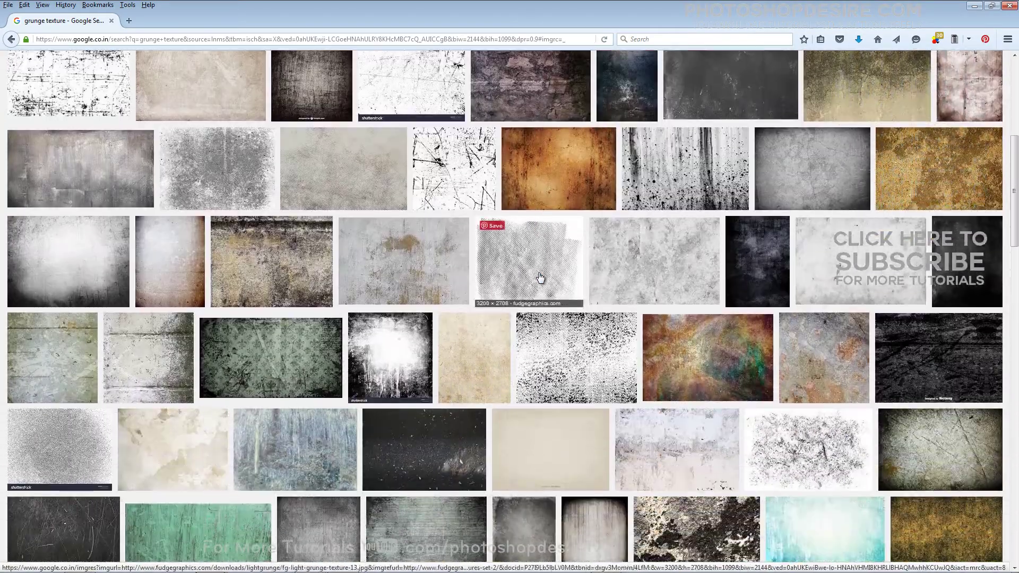
{"action": "scroll", "coordinate": [796, 329], "scroll_direction": "up", "scroll_amount": 7}
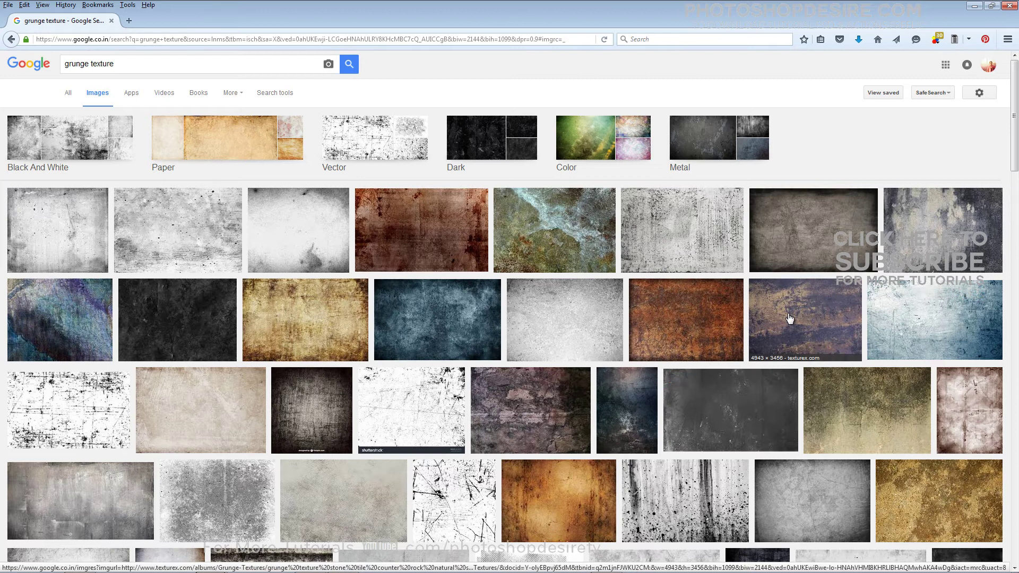
{"action": "scroll", "coordinate": [784, 315], "scroll_direction": "down", "scroll_amount": 1}
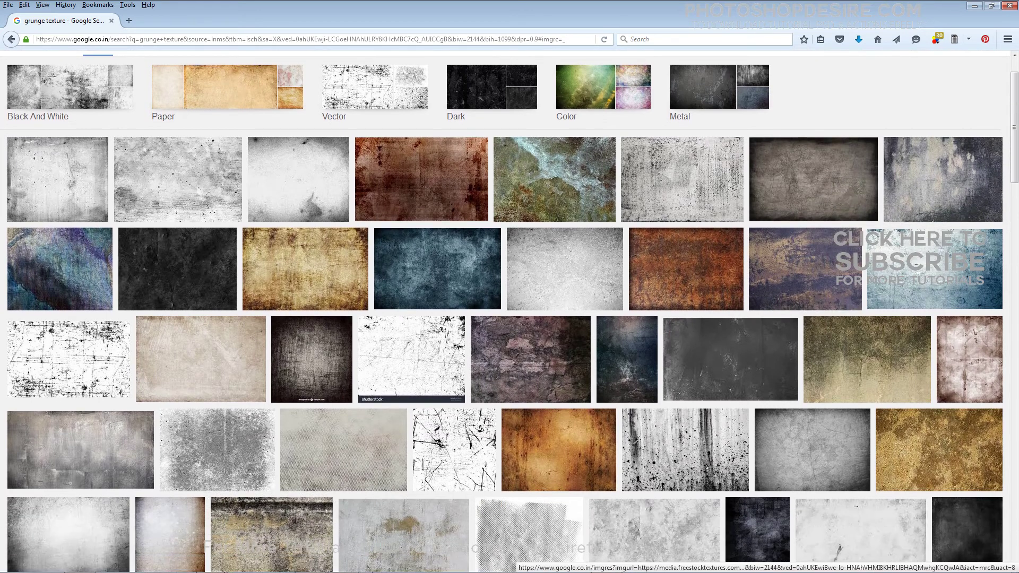
Place the grunge-texture image as an embedded layer and scale it to cover the photo
{"action": "left_click", "coordinate": [310, 570]}
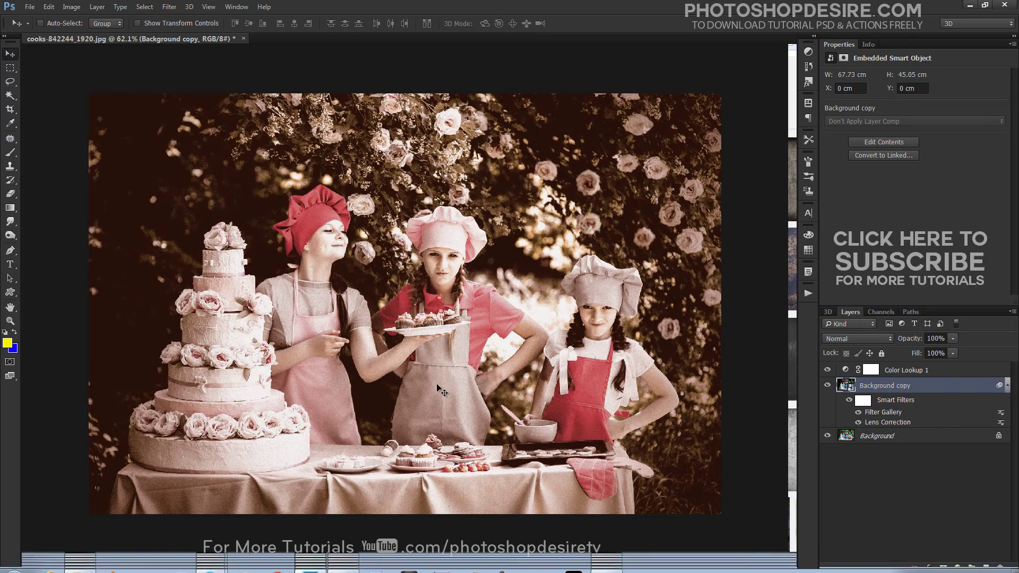
{"action": "left_click", "coordinate": [30, 6]}
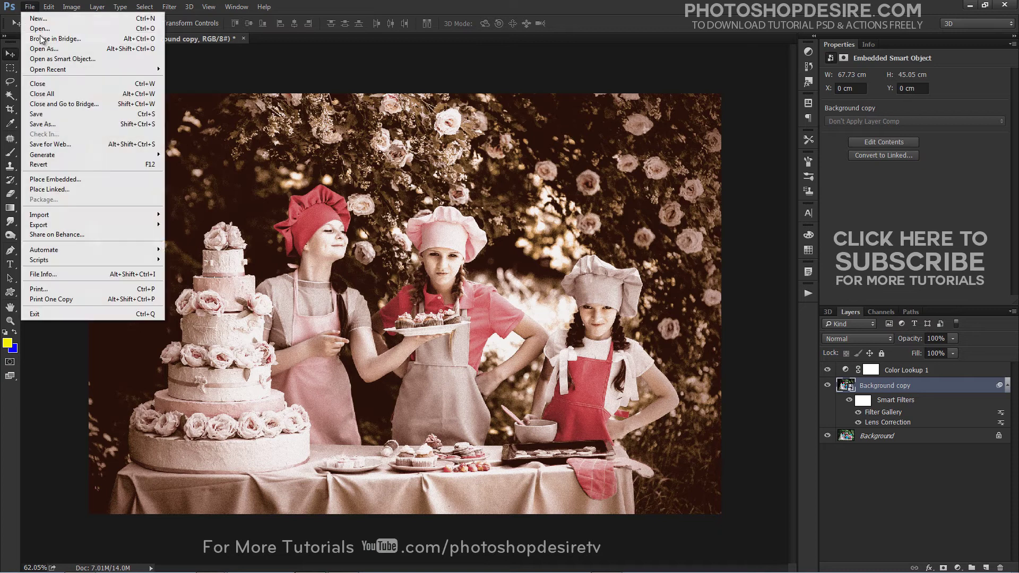
{"action": "left_click", "coordinate": [97, 179]}
{"action": "left_click", "coordinate": [194, 79]}
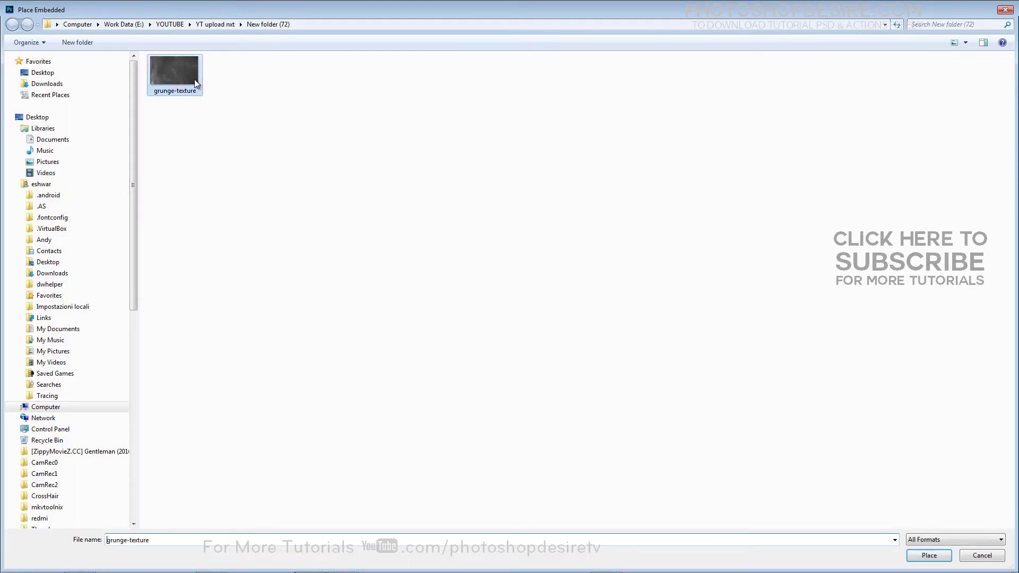
{"action": "left_click", "coordinate": [928, 555]}
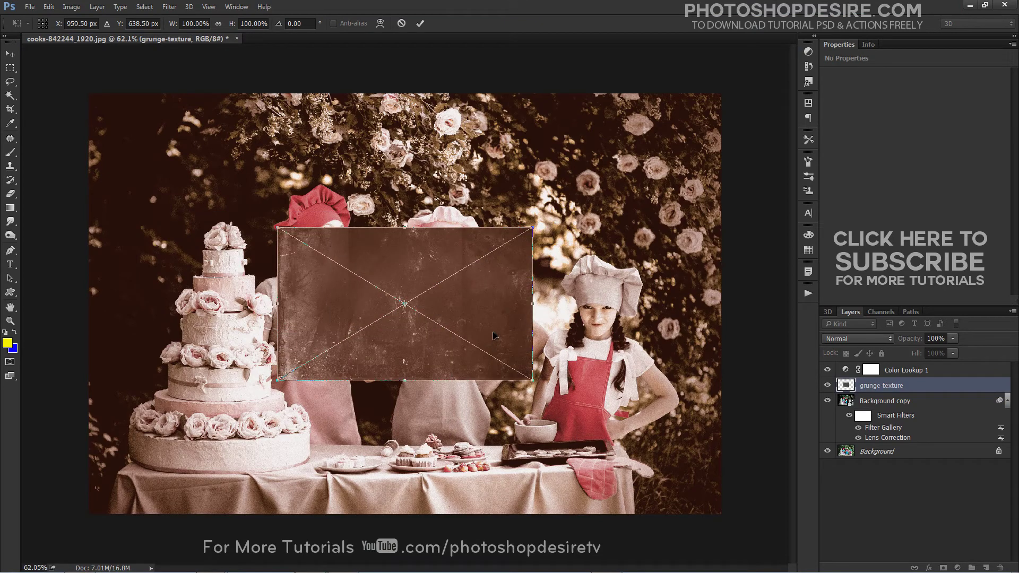
{"action": "left_click_drag", "start_coordinate": [466, 319], "coordinate": [255, 181]}
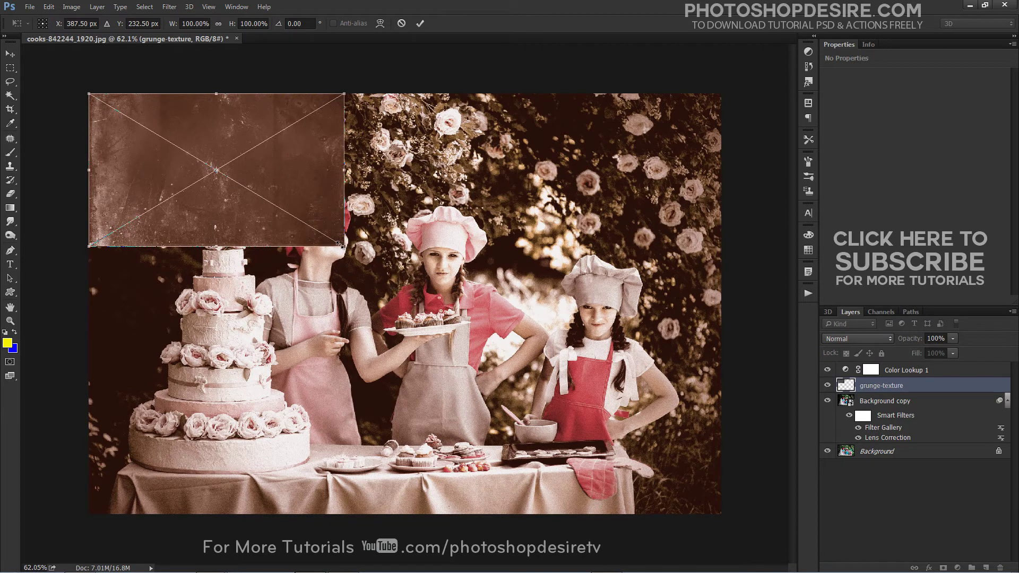
{"action": "left_click_drag", "start_coordinate": [344, 245], "coordinate": [794, 520]}
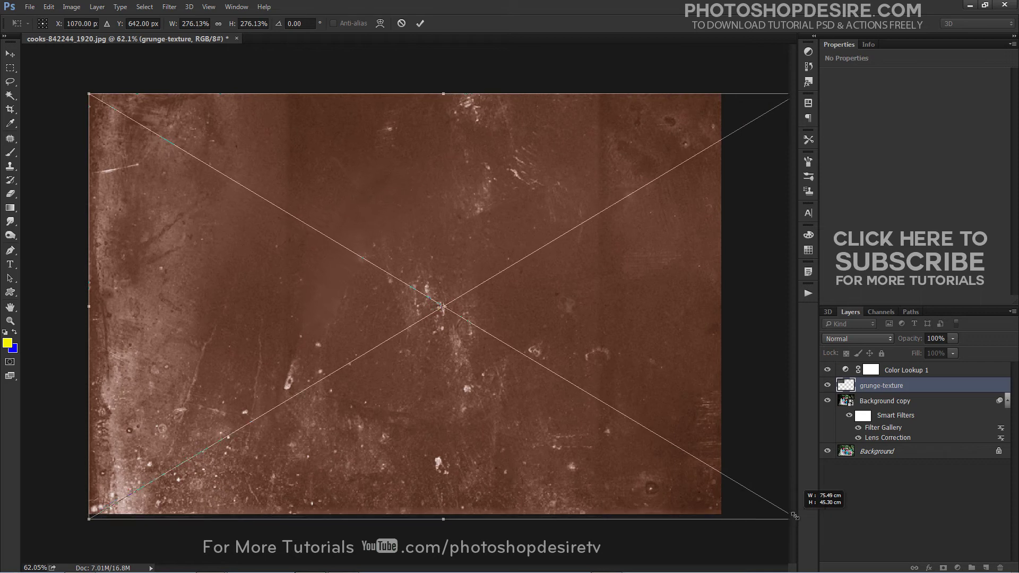
{"action": "key", "text": "Return"}
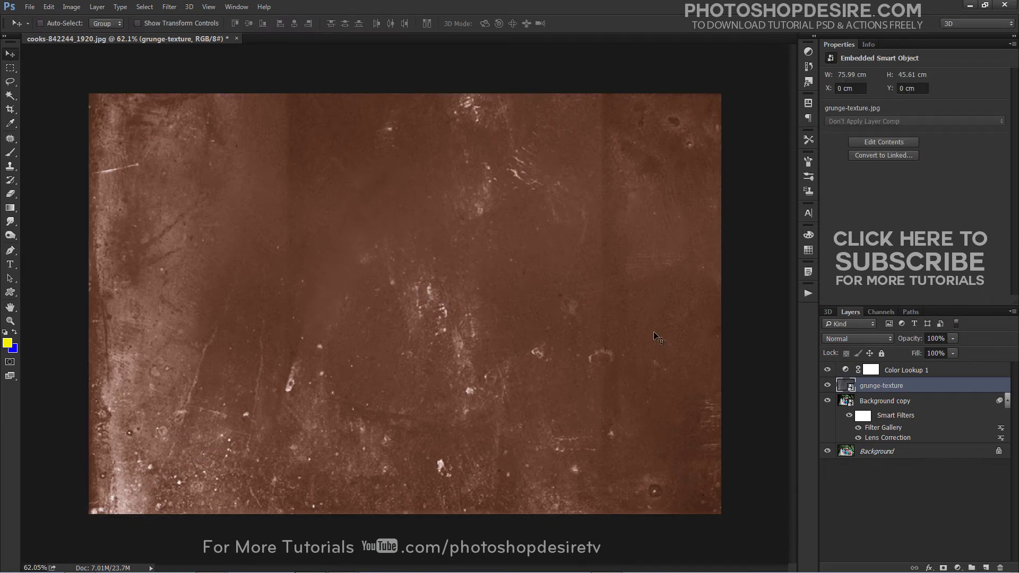
Set the grunge-texture layer's blend mode to Screen
{"action": "left_click", "coordinate": [865, 337]}
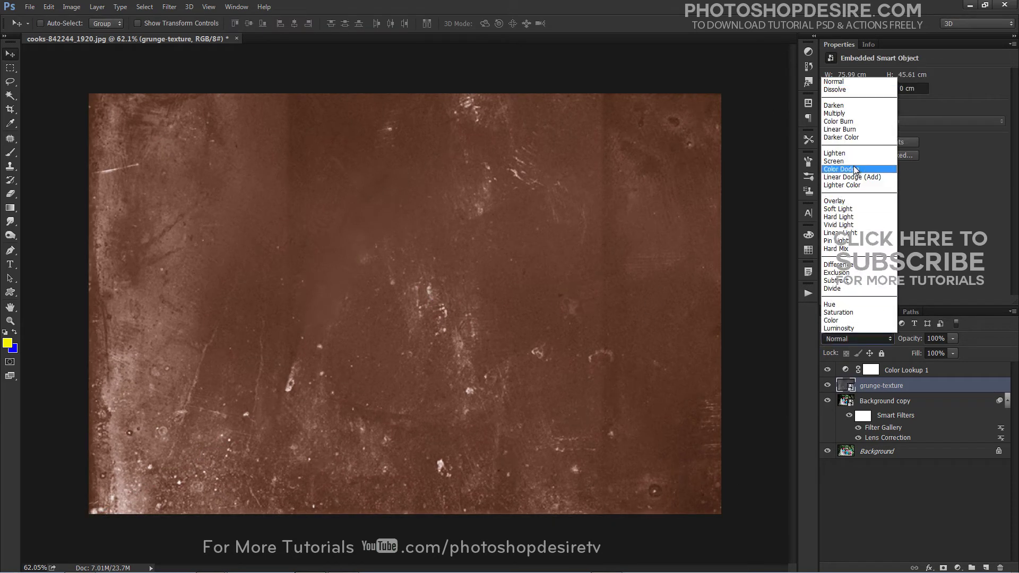
{"action": "left_click", "coordinate": [853, 164]}
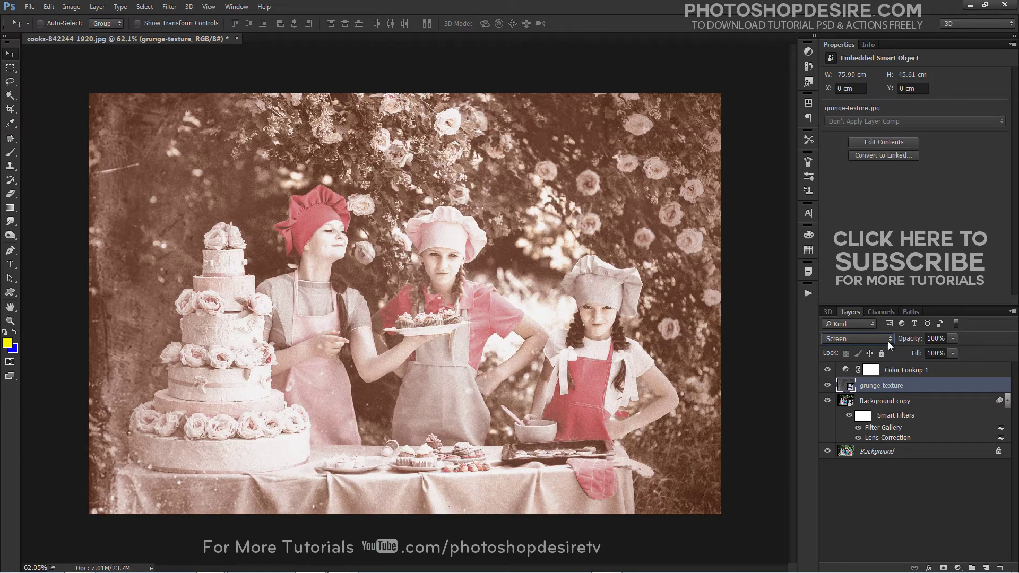
{"action": "scroll", "coordinate": [884, 340], "scroll_direction": "up", "scroll_amount": 2}
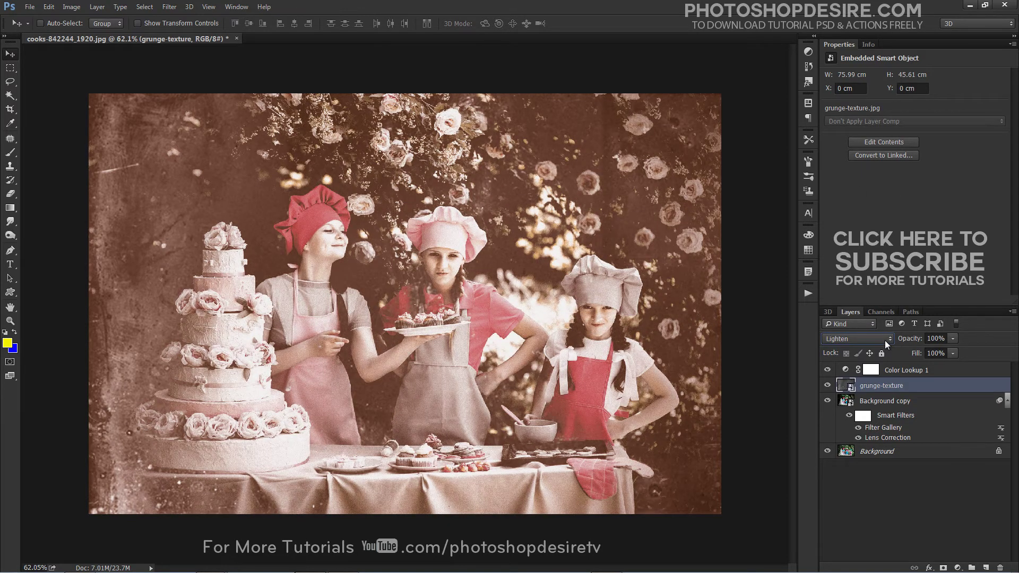
{"action": "scroll", "coordinate": [884, 339], "scroll_direction": "down", "scroll_amount": 2}
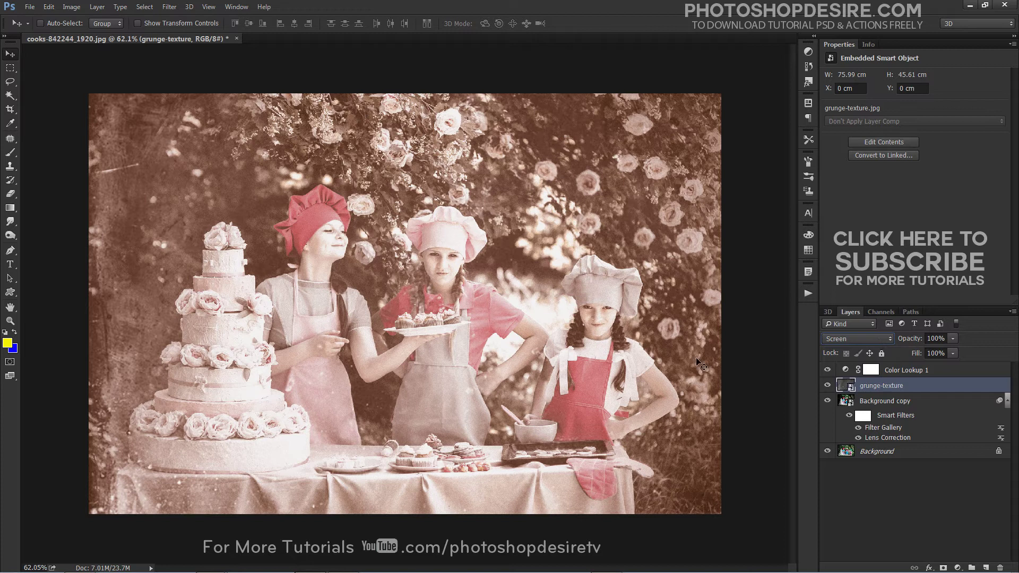
{"action": "left_click", "coordinate": [885, 486]}
{"action": "left_click", "coordinate": [869, 389]}
Add a Levels adjustment clipped to grunge-texture with the black input at 41
{"action": "left_click", "coordinate": [958, 567]}
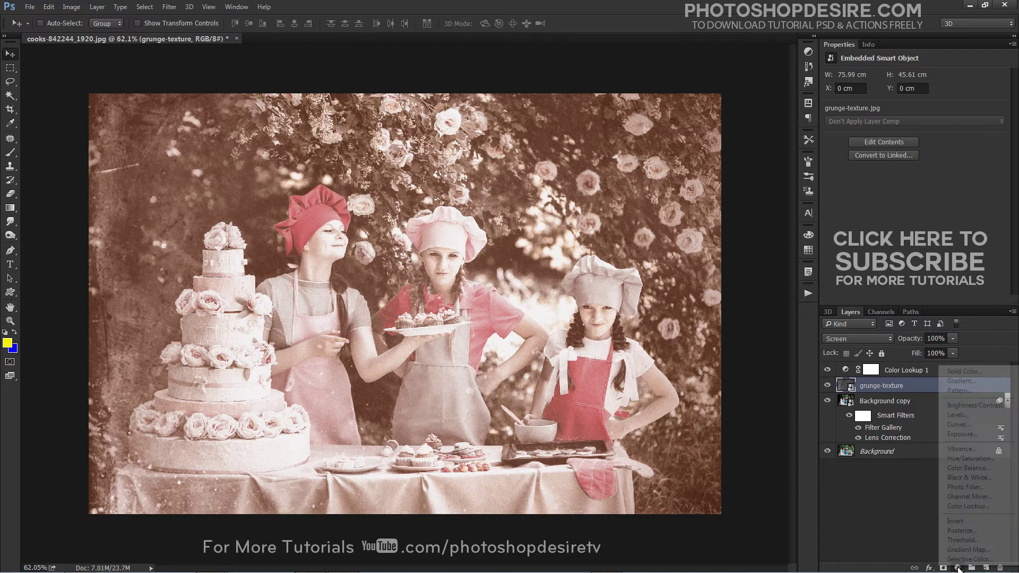
{"action": "left_click", "coordinate": [957, 414]}
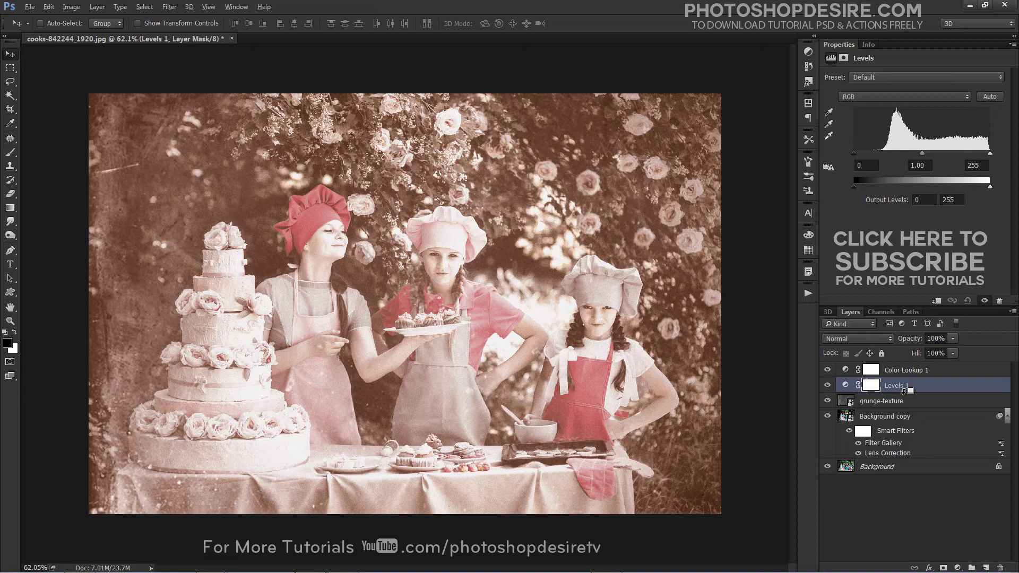
{"action": "left_click", "coordinate": [904, 391], "text": "alt"}
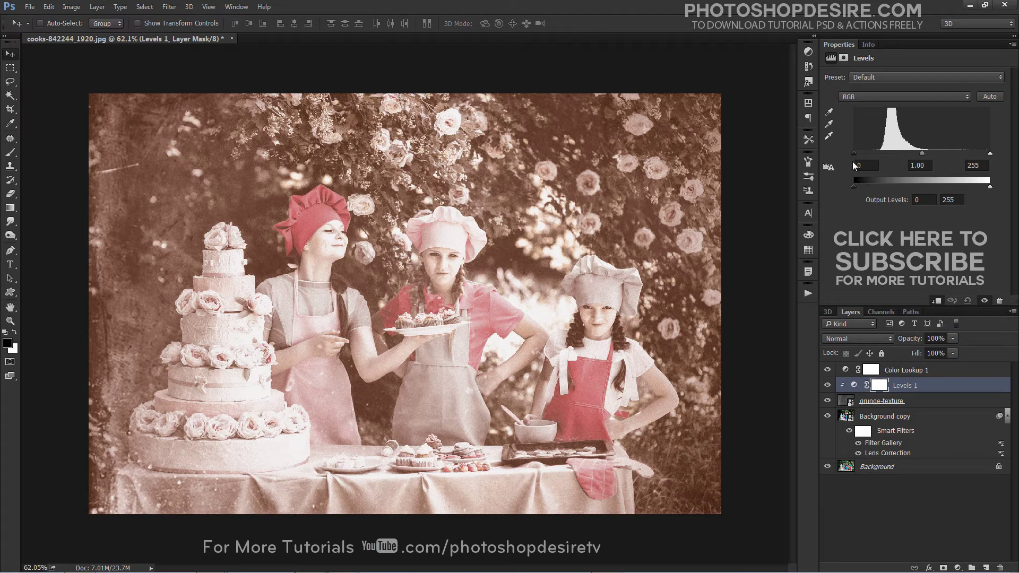
{"action": "left_click_drag", "start_coordinate": [853, 157], "coordinate": [874, 160]}
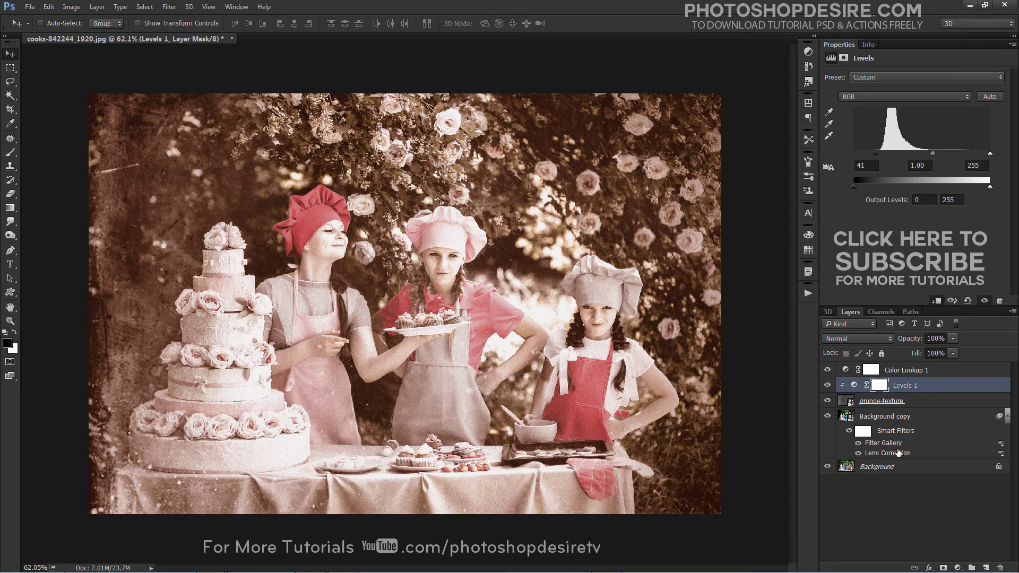
{"action": "left_click", "coordinate": [912, 502]}
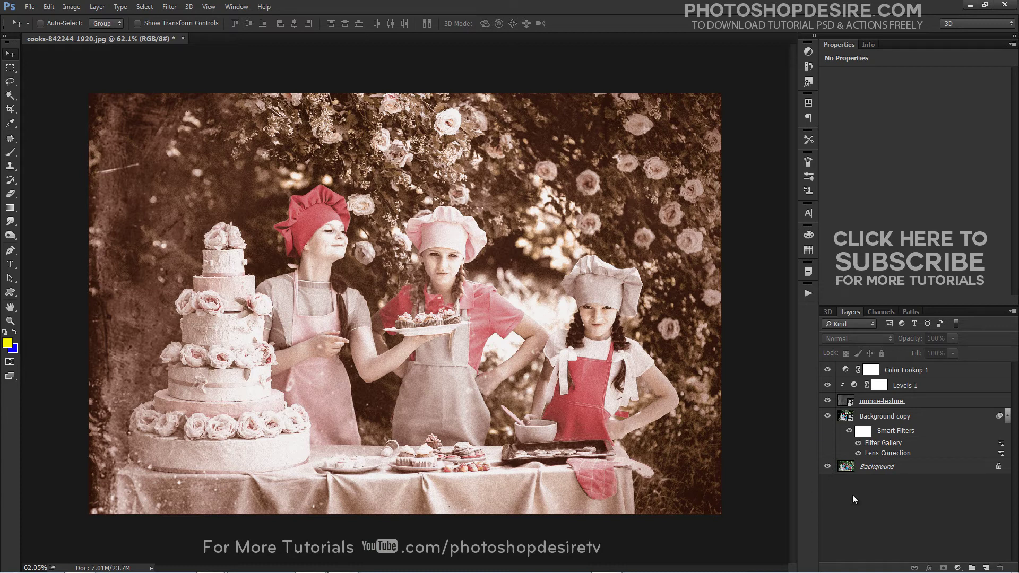
{"action": "left_click", "coordinate": [829, 468], "text": "alt"}
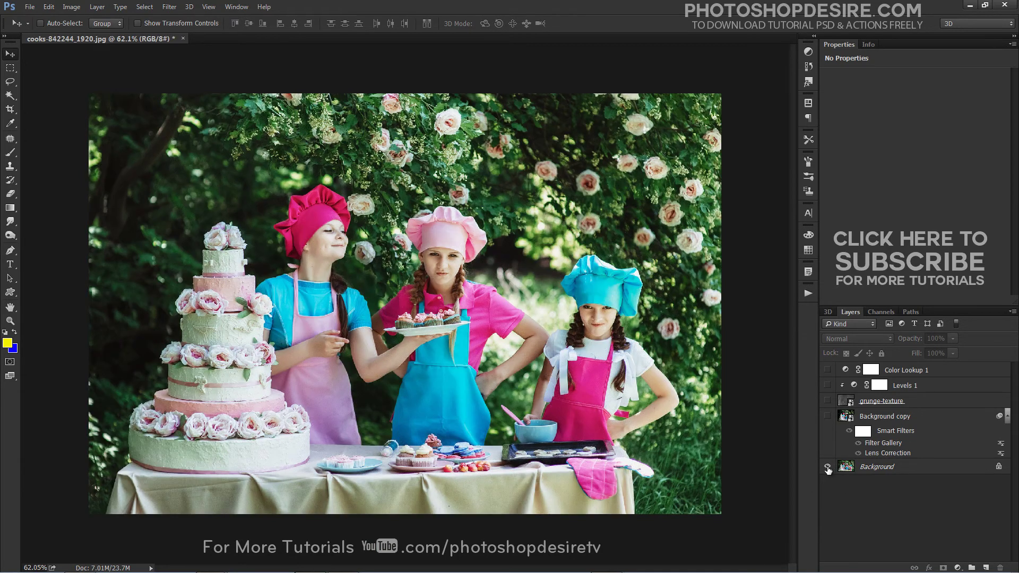
{"action": "left_click", "coordinate": [828, 468], "text": "alt"}
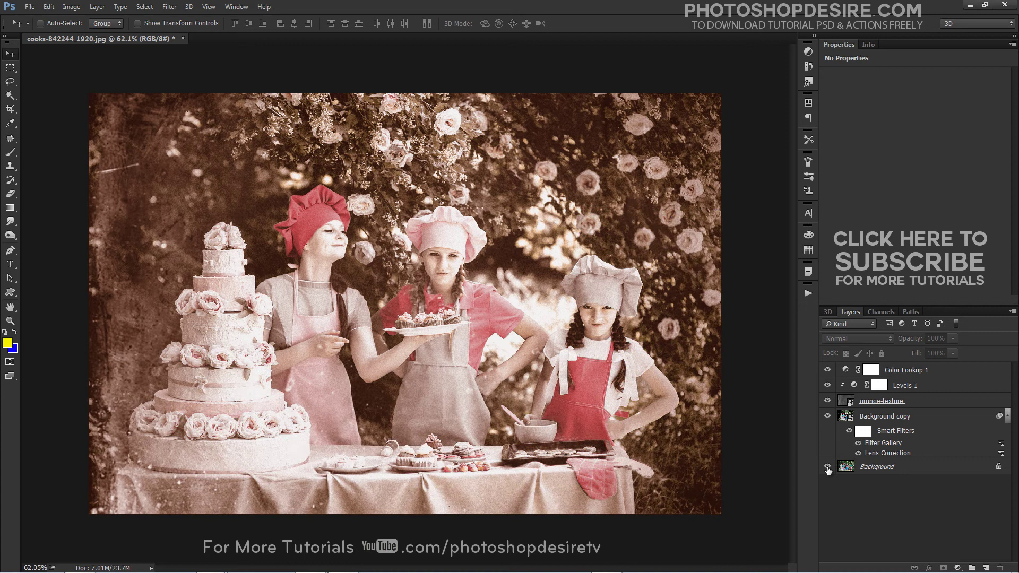
{"action": "left_click", "coordinate": [829, 468], "text": "alt"}
{"action": "left_click", "coordinate": [828, 468], "text": "alt"}
{"action": "left_click", "coordinate": [828, 468], "text": "alt"}
{"action": "left_click", "coordinate": [828, 468], "text": "alt"}
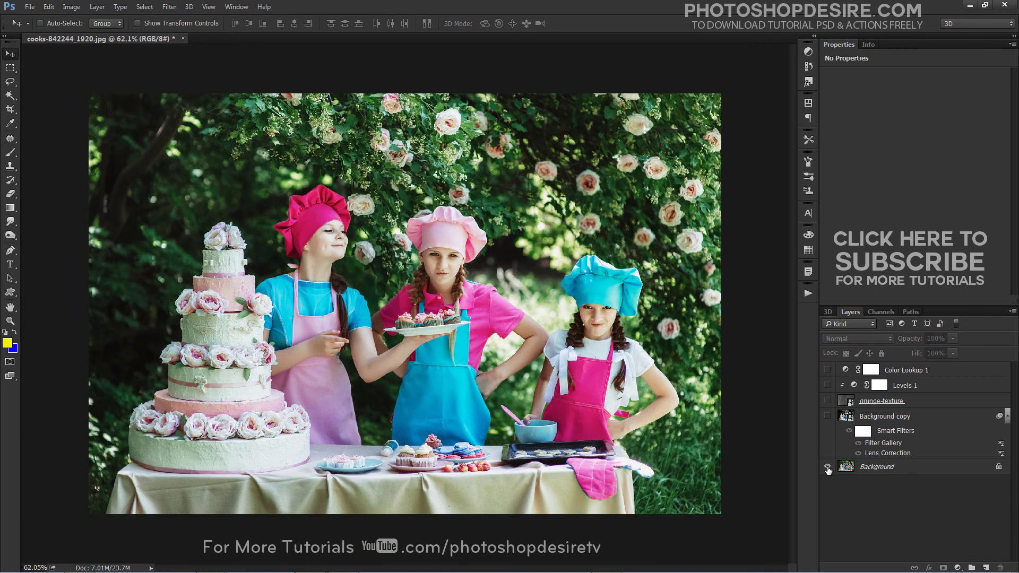
{"action": "left_click", "coordinate": [828, 468], "text": "alt"}
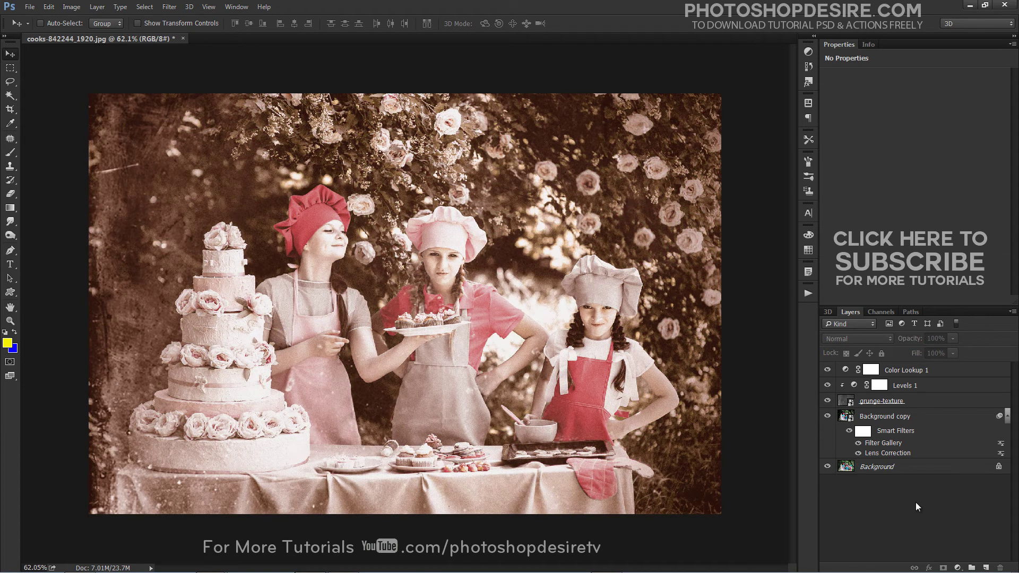